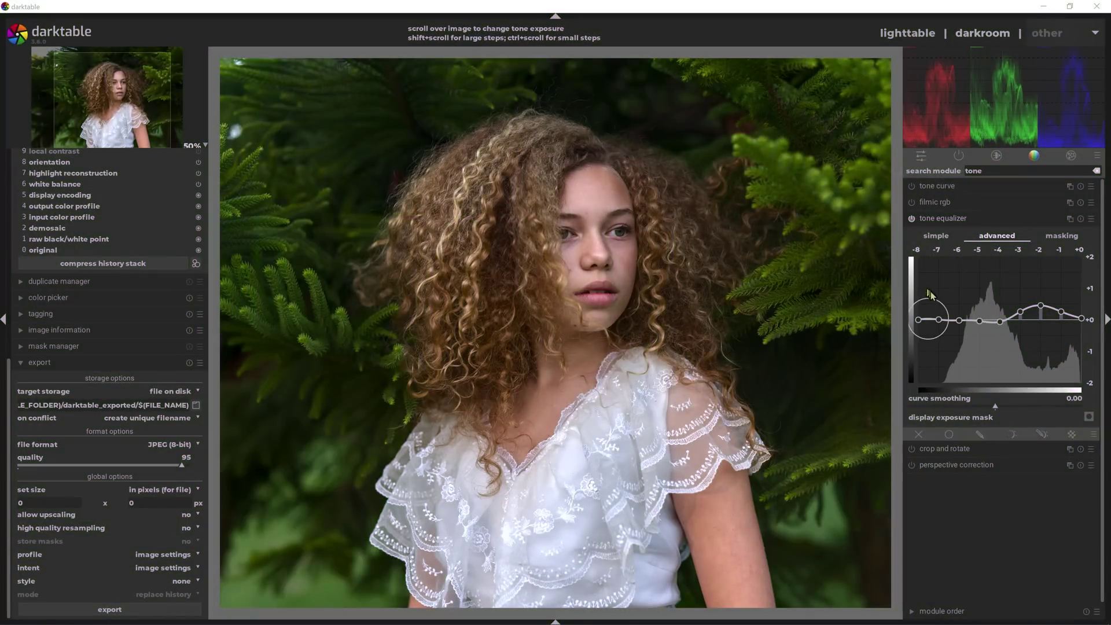
Step: Compare the portrait with tone equalizer off and on twice, leaving it on, then expand filmic rgb
{"action": "left_click", "coordinate": [913, 220]}
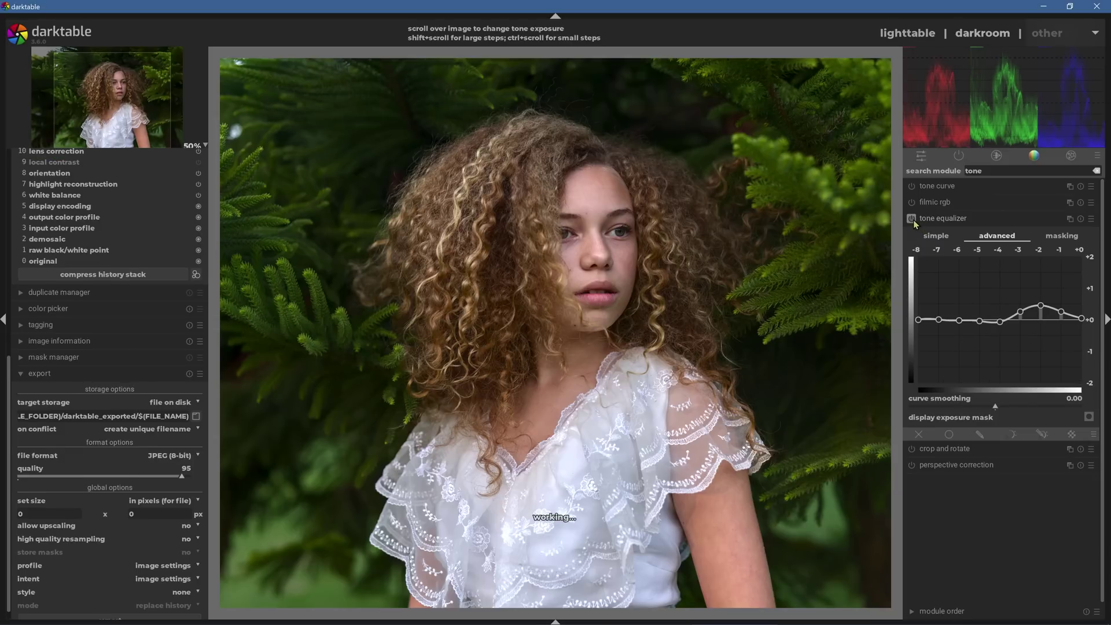
{"action": "left_click", "coordinate": [912, 220]}
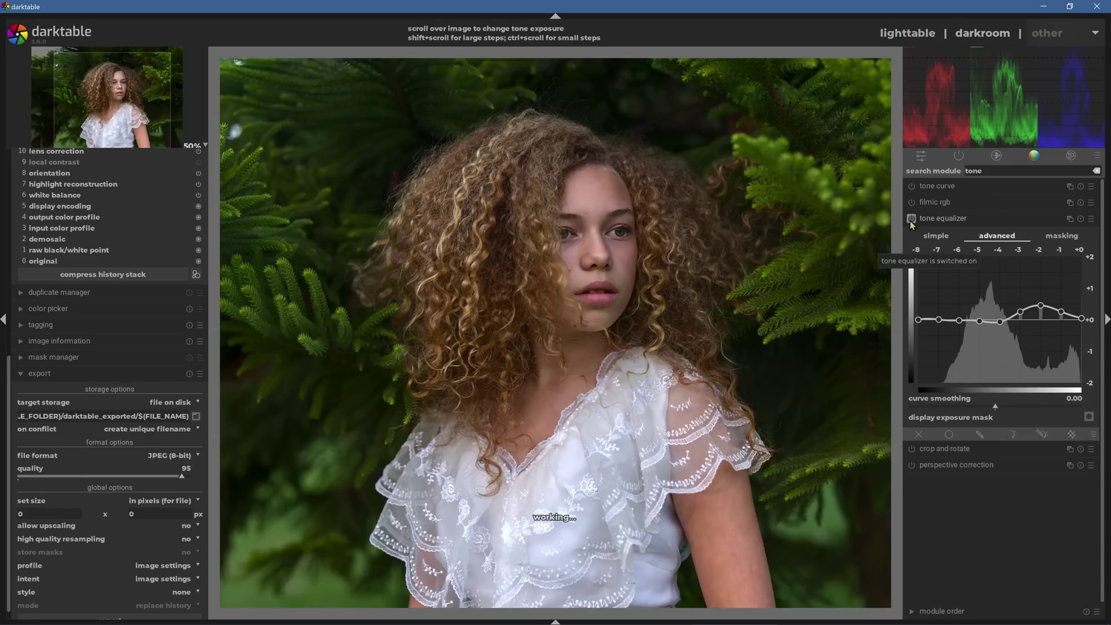
{"action": "left_click", "coordinate": [911, 219]}
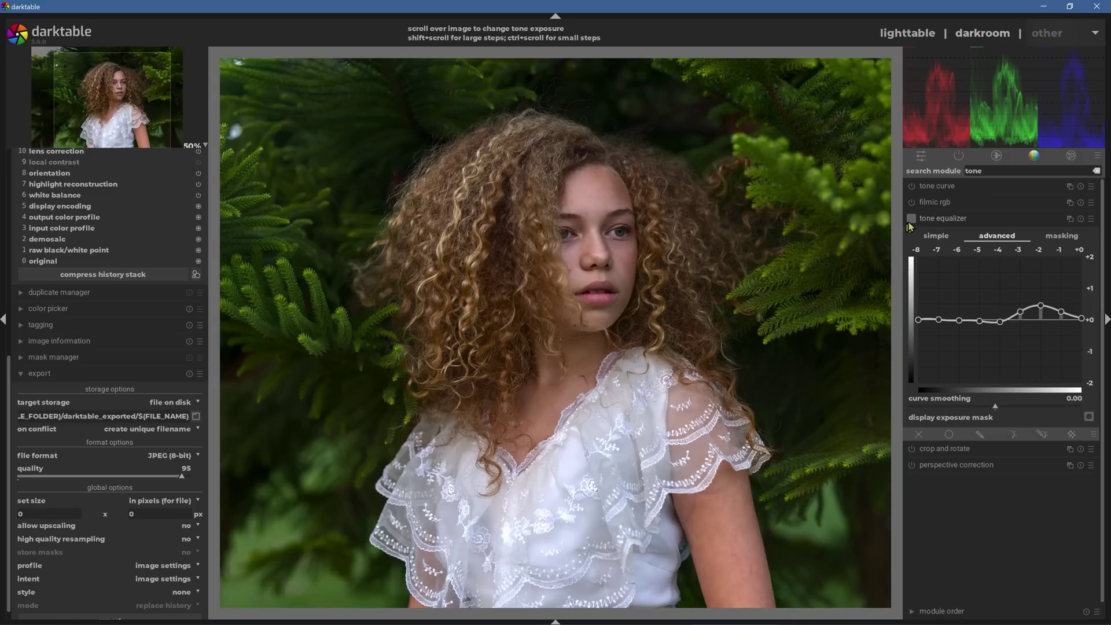
{"action": "left_click", "coordinate": [911, 218]}
{"action": "left_click", "coordinate": [945, 204]}
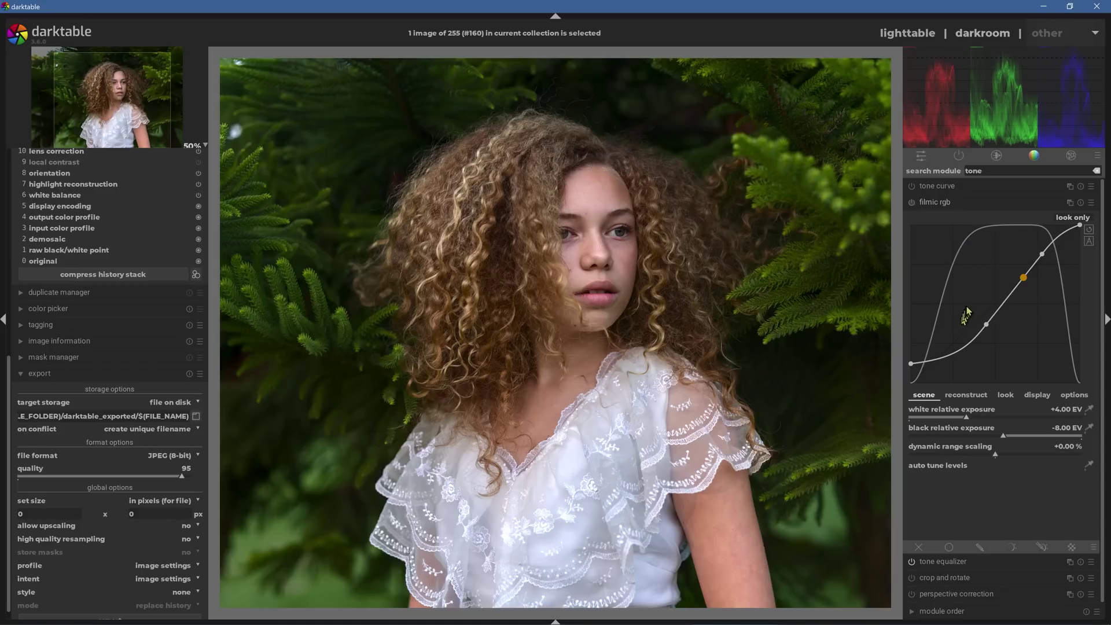
Step: Shrink the filmic rgb curve graph's height so its sliders sit higher
{"action": "scroll", "coordinate": [966, 307], "scroll_direction": "down", "scroll_amount": 5}
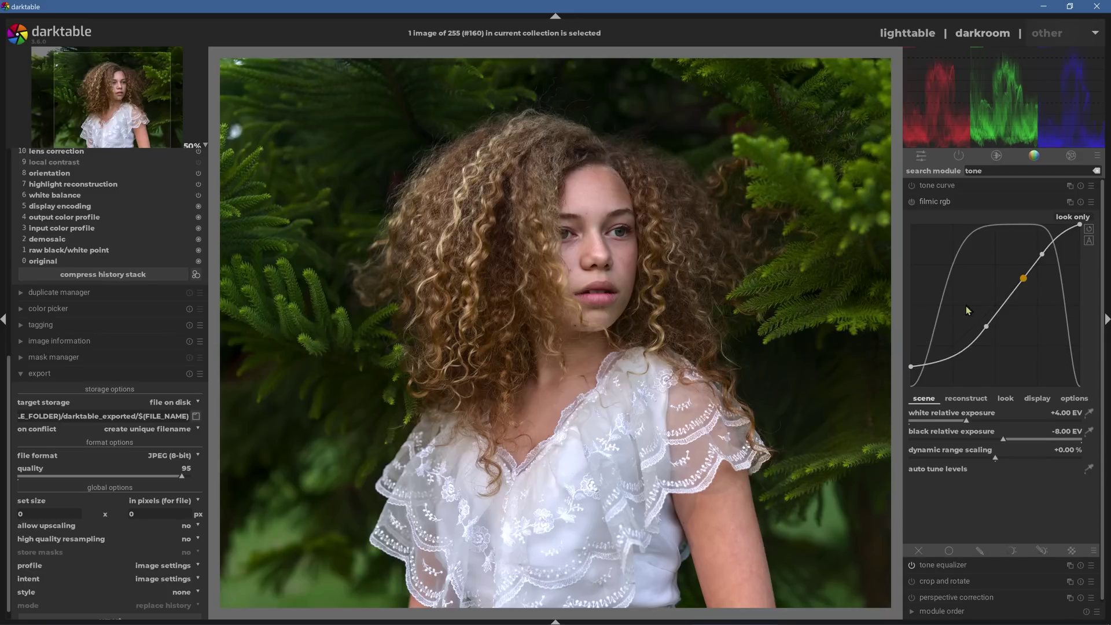
{"action": "scroll", "coordinate": [965, 312], "scroll_direction": "up", "scroll_amount": 3}
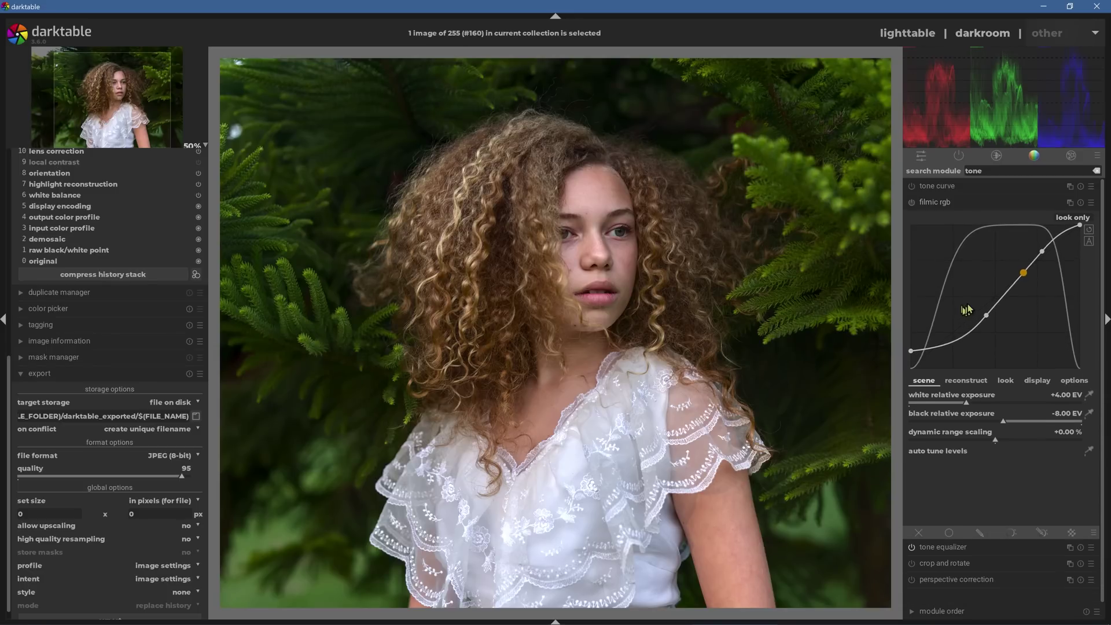
{"action": "scroll", "coordinate": [971, 309], "scroll_direction": "down", "scroll_amount": 4}
{"action": "scroll", "coordinate": [971, 308], "scroll_direction": "down", "scroll_amount": 3}
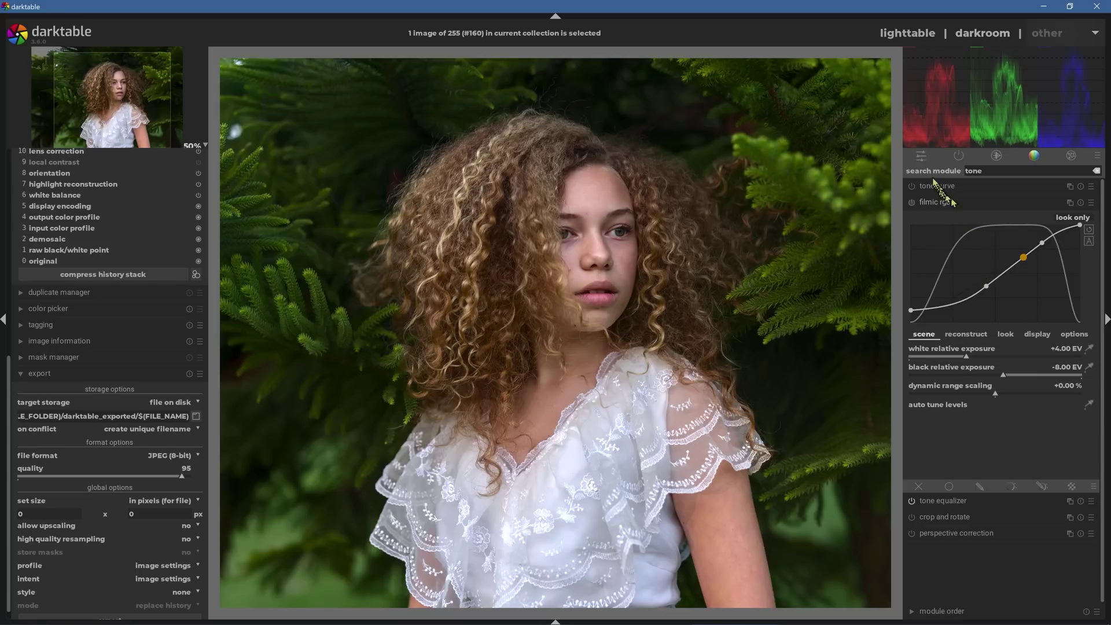
Step: Show the quick access modules and compare the portrait with color balance rgb off and on
{"action": "left_click", "coordinate": [919, 160]}
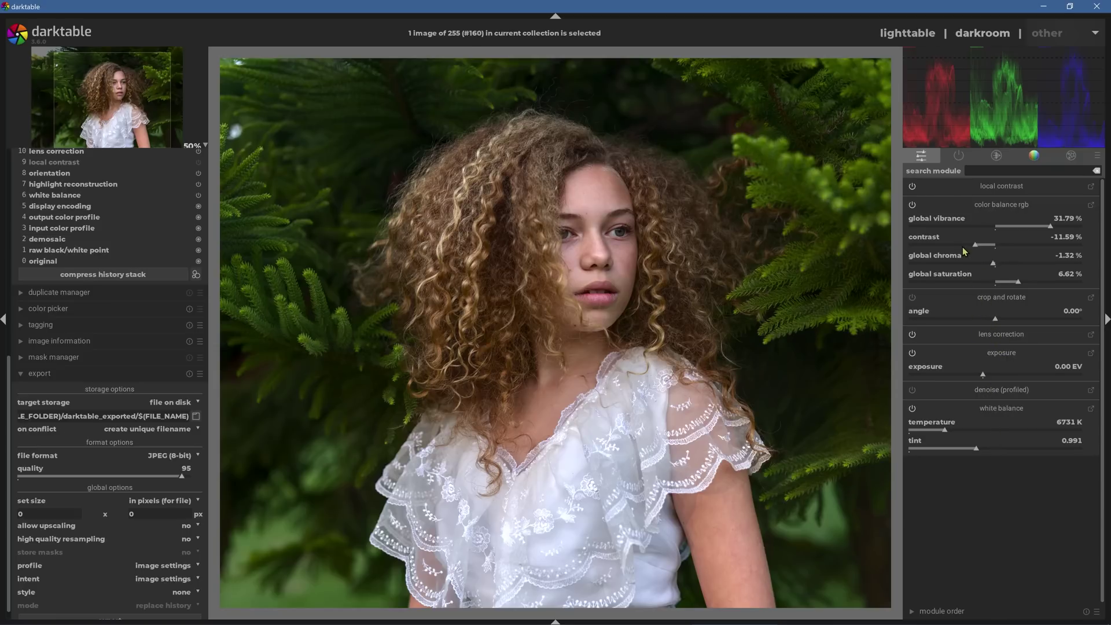
{"action": "left_click", "coordinate": [913, 206]}
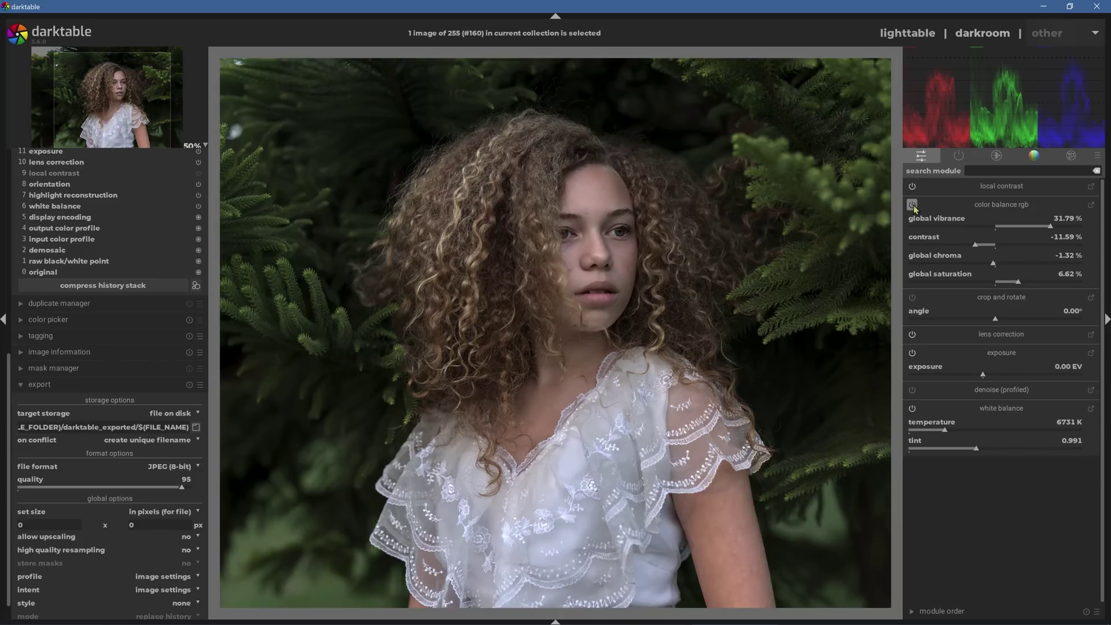
{"action": "left_click", "coordinate": [913, 206]}
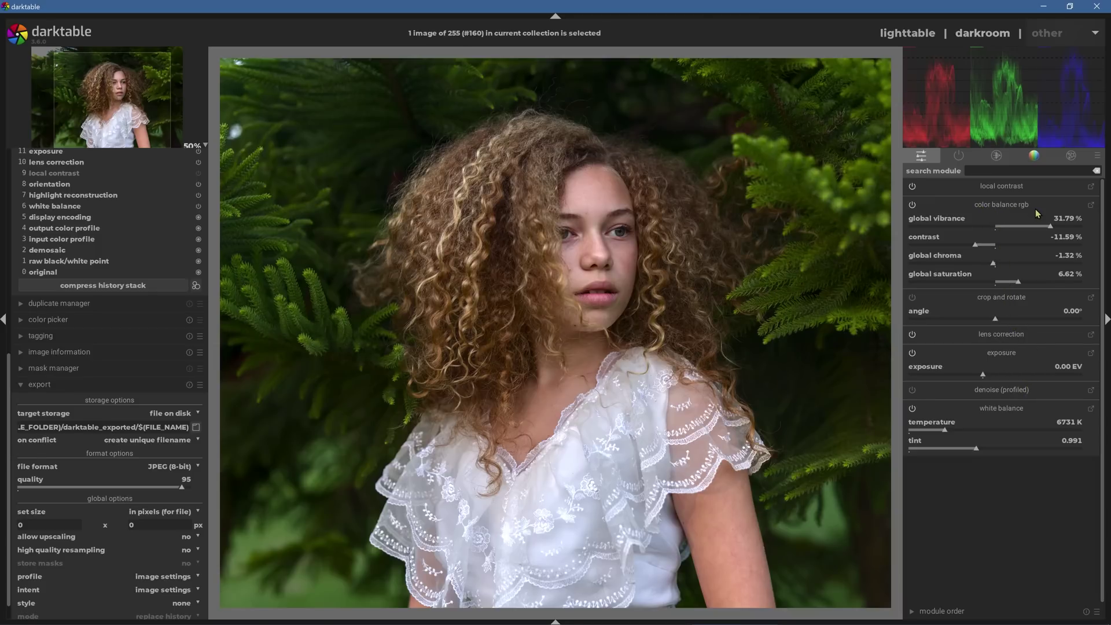
Step: Expand the full color balance rgb module from its quick access header to review its settings
{"action": "left_click", "coordinate": [1091, 206]}
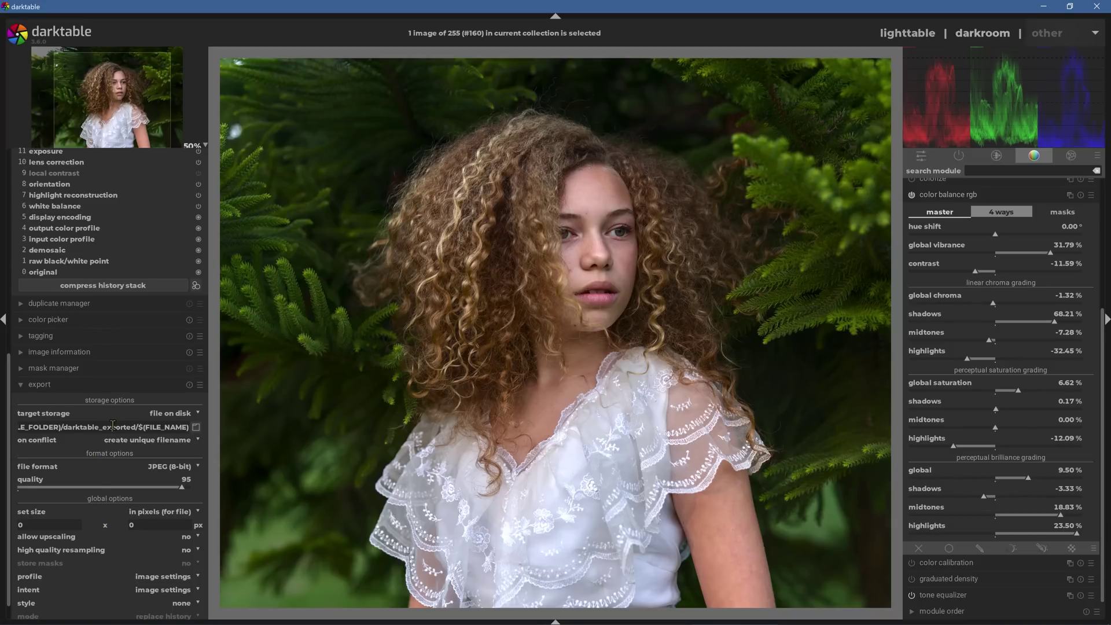
{"action": "mouse_move", "coordinate": [113, 426]}
Step: Find the demosaic module by searching 'dem' and set its demosaicing method to RCD
{"action": "left_click", "coordinate": [985, 171]}
{"action": "type", "text": "dem"}
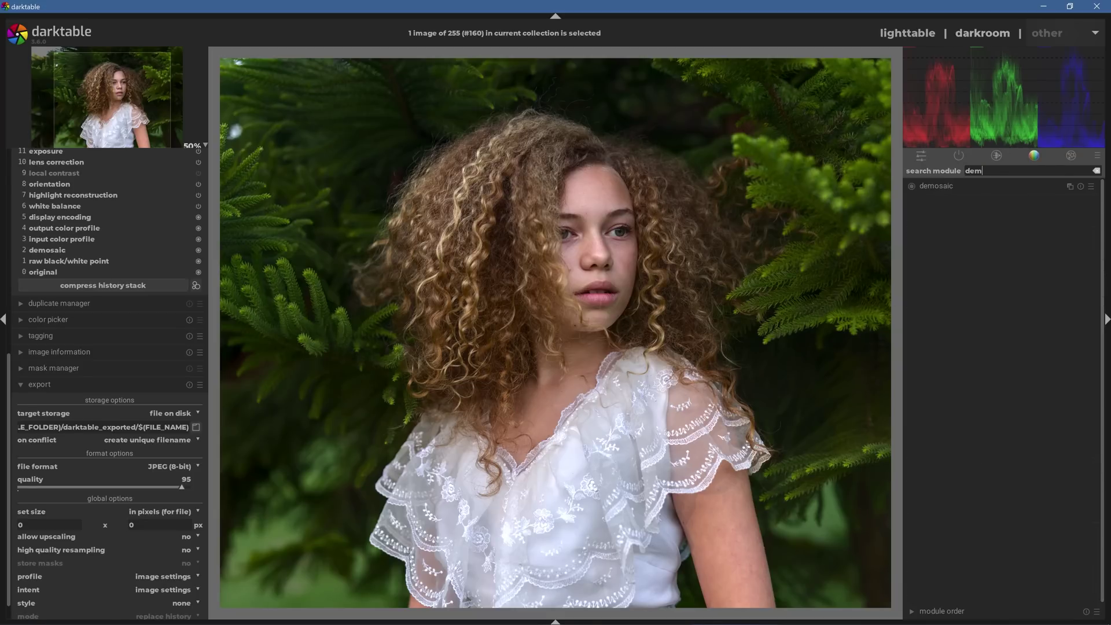
{"action": "left_click", "coordinate": [995, 187]}
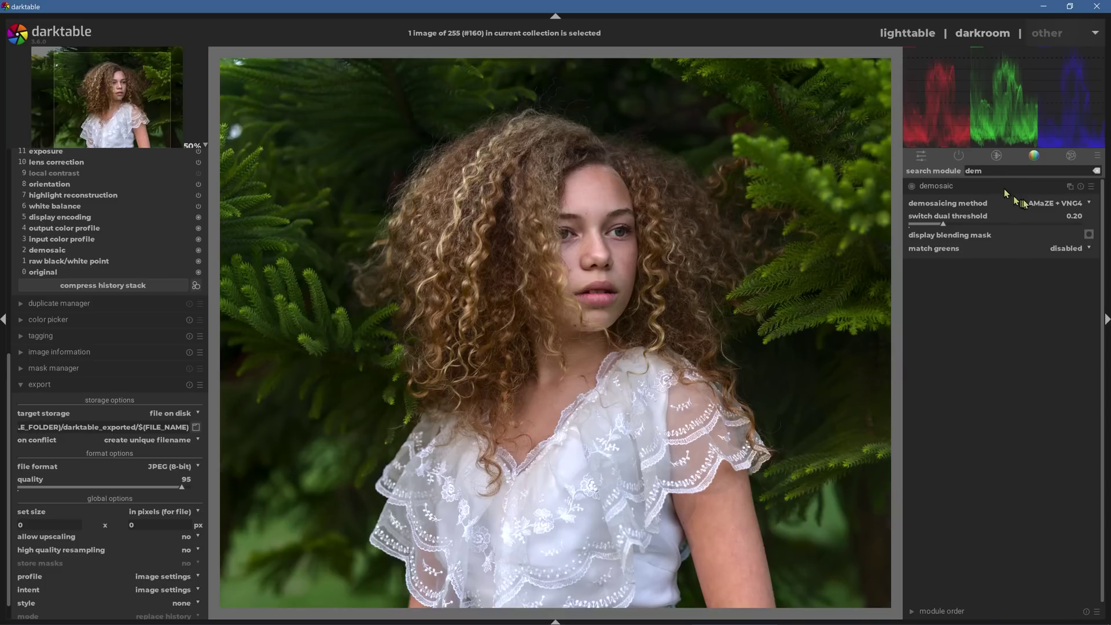
{"action": "left_click", "coordinate": [1067, 203]}
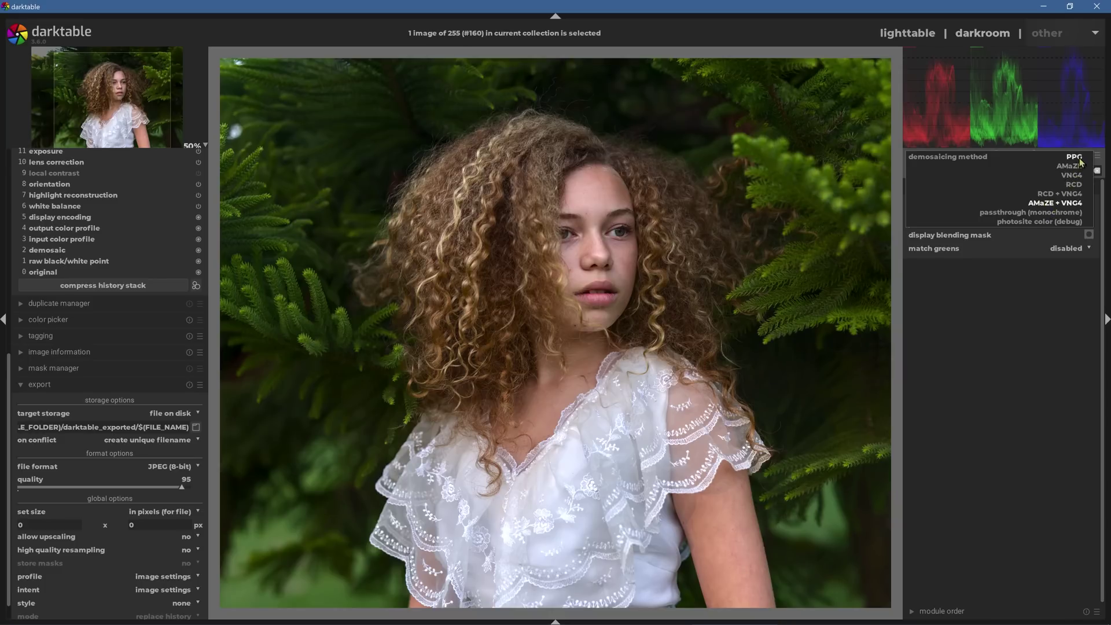
{"action": "left_click", "coordinate": [1073, 184]}
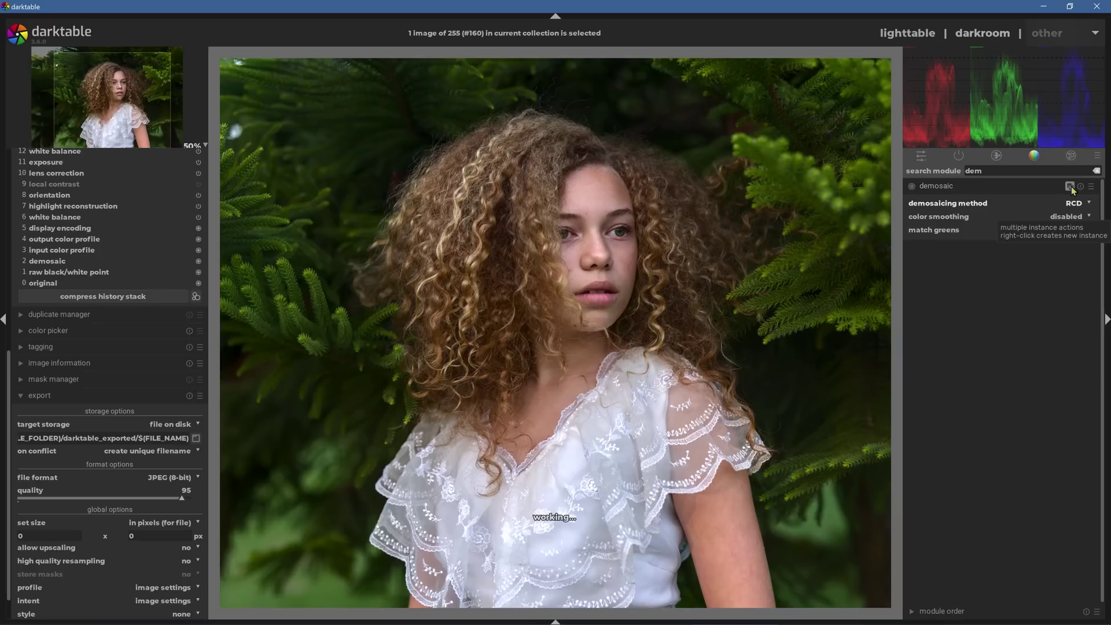
{"action": "left_click", "coordinate": [1075, 205]}
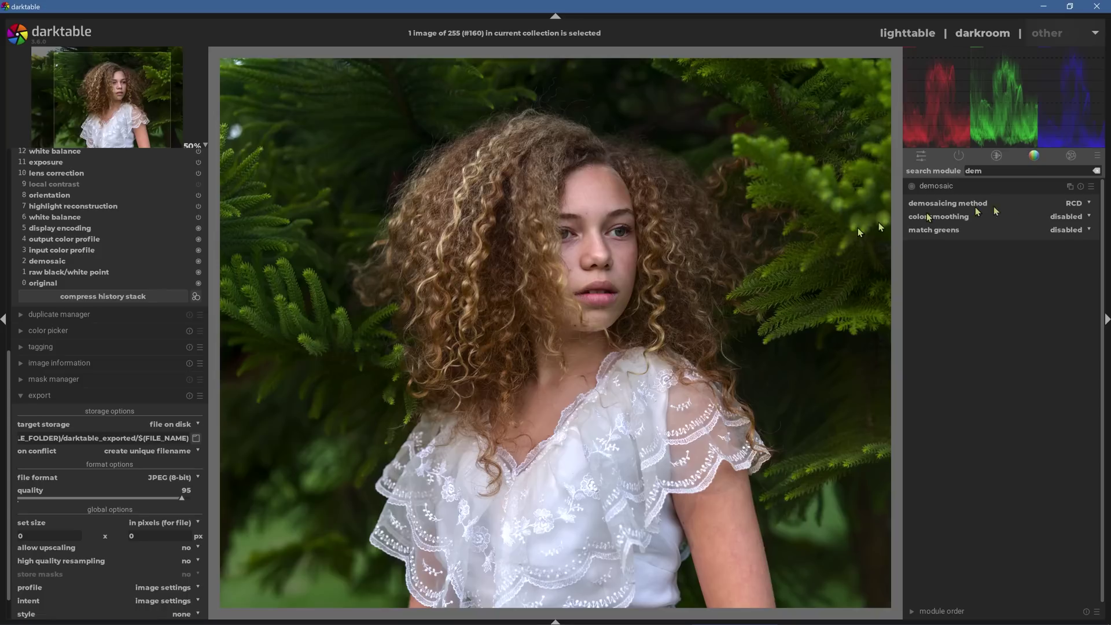
Step: Change the demosaicing method from RCD to RCD + VNG4
{"action": "left_click", "coordinate": [1059, 204]}
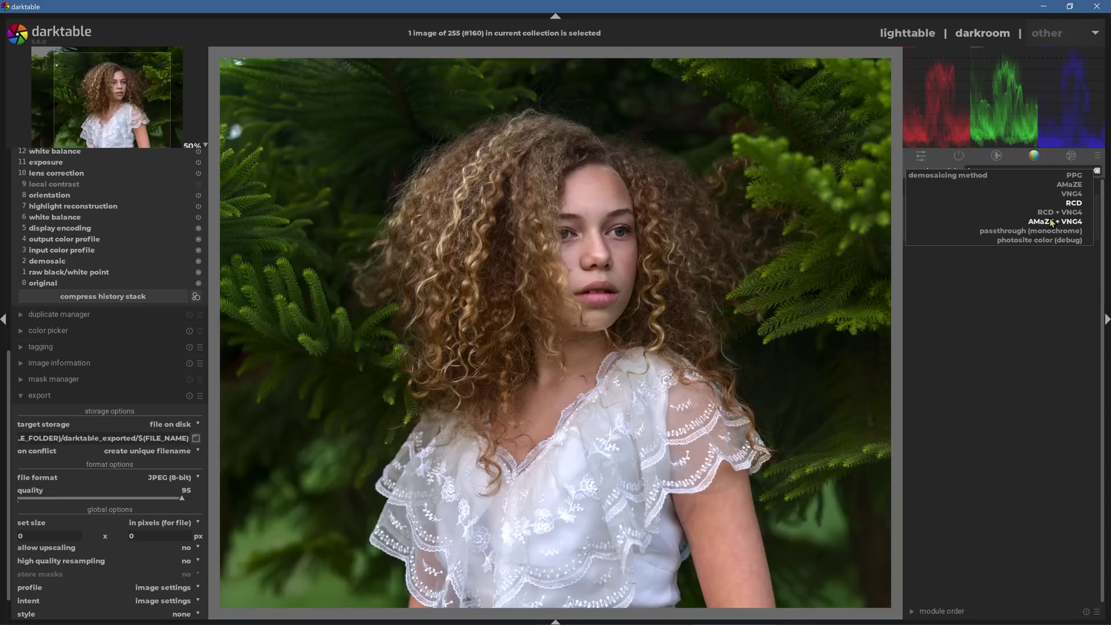
{"action": "left_click", "coordinate": [1059, 212]}
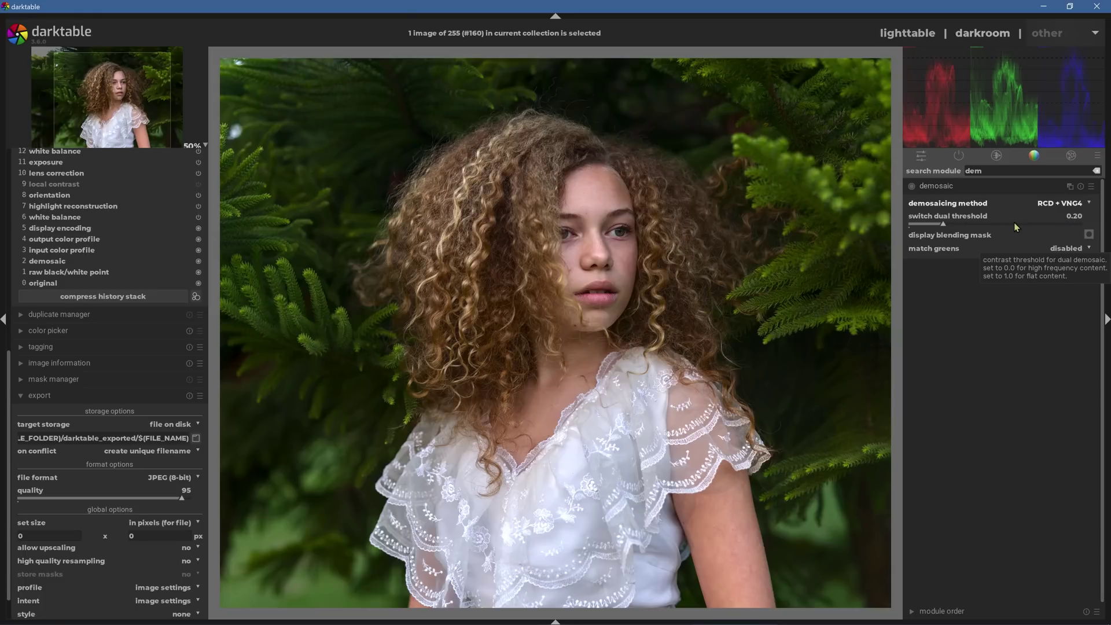
Step: Switch to the lighttable and open the 'add to library...' import dialog from the import section
{"action": "left_click", "coordinate": [902, 36]}
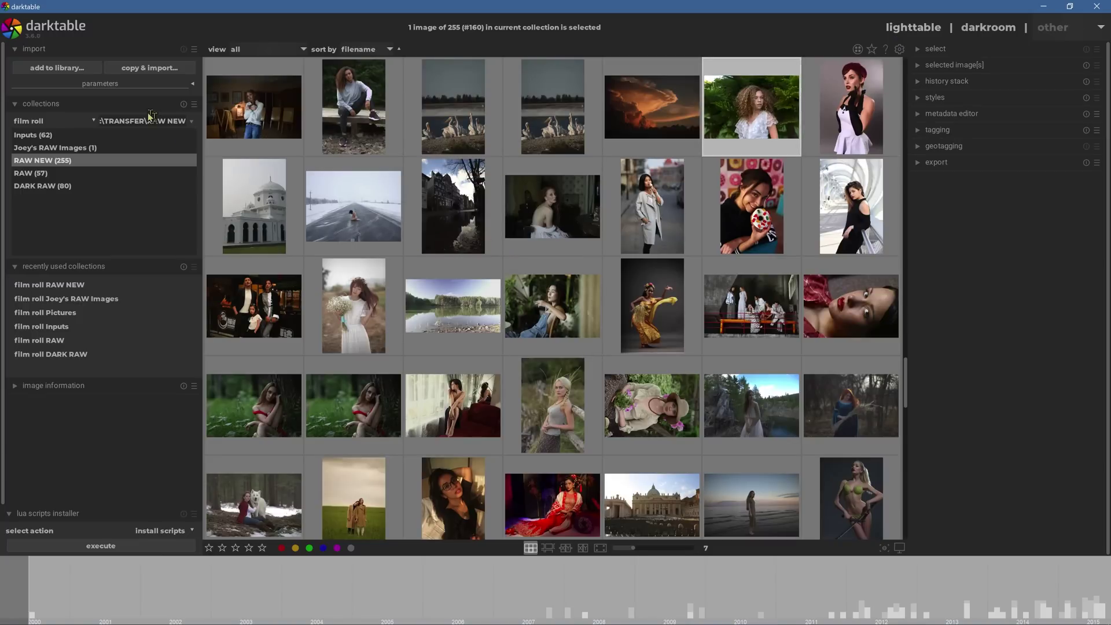
{"action": "left_click", "coordinate": [40, 52]}
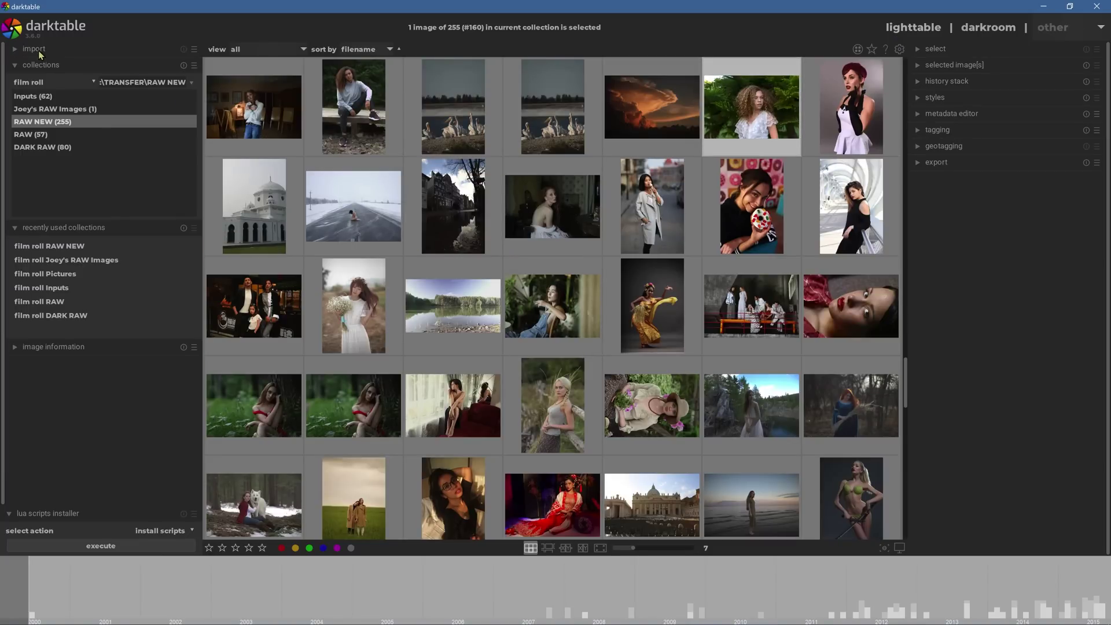
{"action": "left_click", "coordinate": [39, 52]}
{"action": "left_click", "coordinate": [43, 69]}
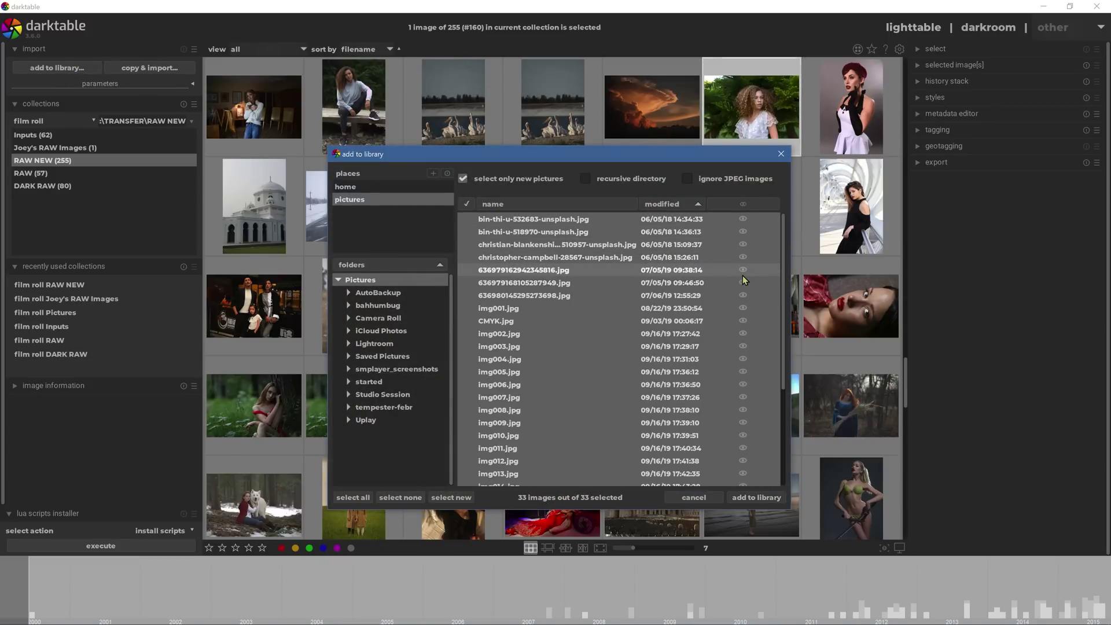
Step: Show thumbnail previews of the importable Pictures files, then close the add to library dialog
{"action": "left_click", "coordinate": [744, 207]}
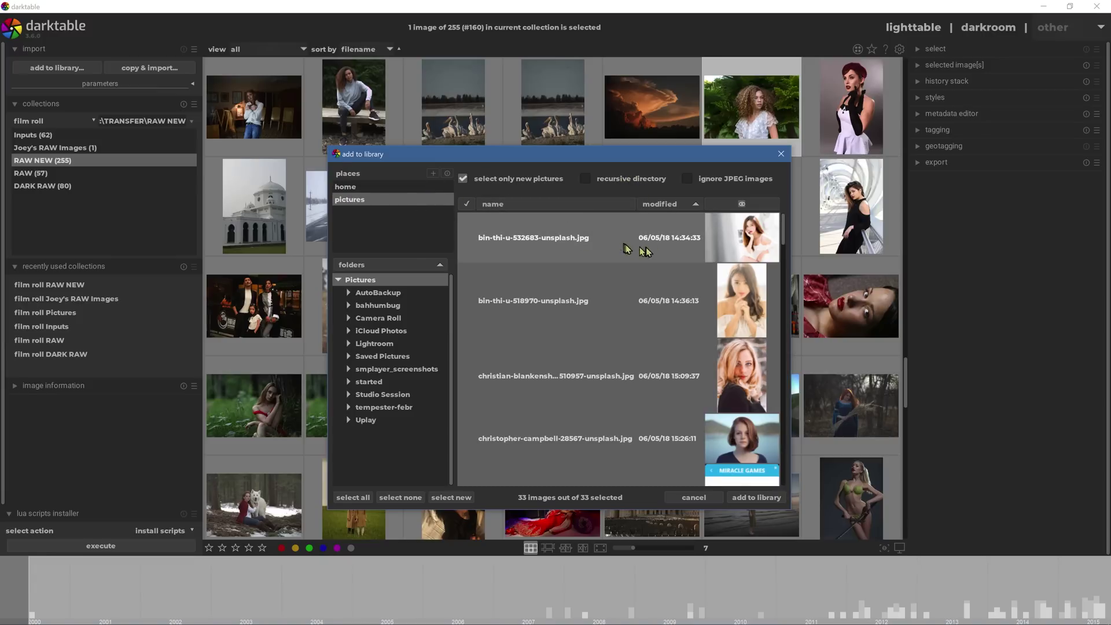
{"action": "left_click", "coordinate": [782, 153]}
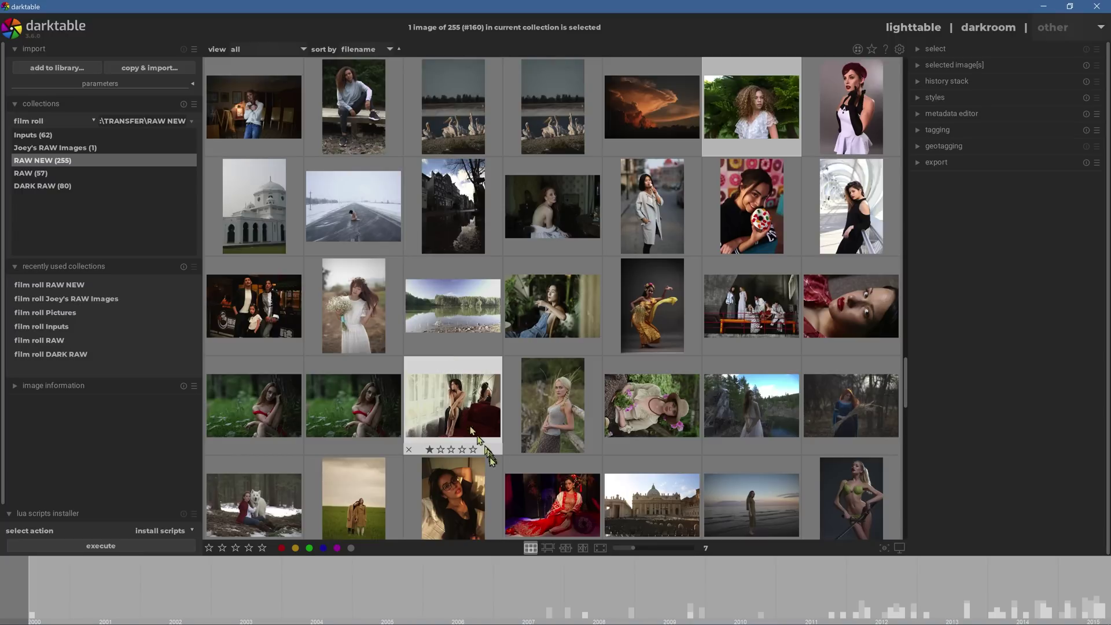
Step: Try the zoomable and culling layouts, return to the filemanager grid, and Ctrl-select the red-lit photo
{"action": "left_click", "coordinate": [548, 550]}
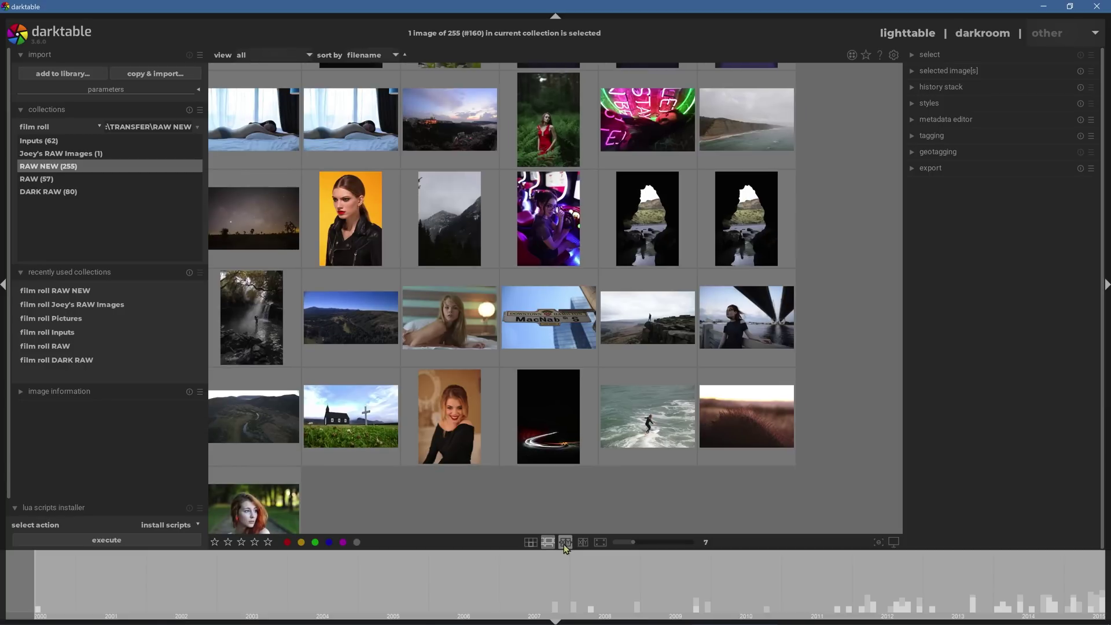
{"action": "left_click", "coordinate": [565, 543]}
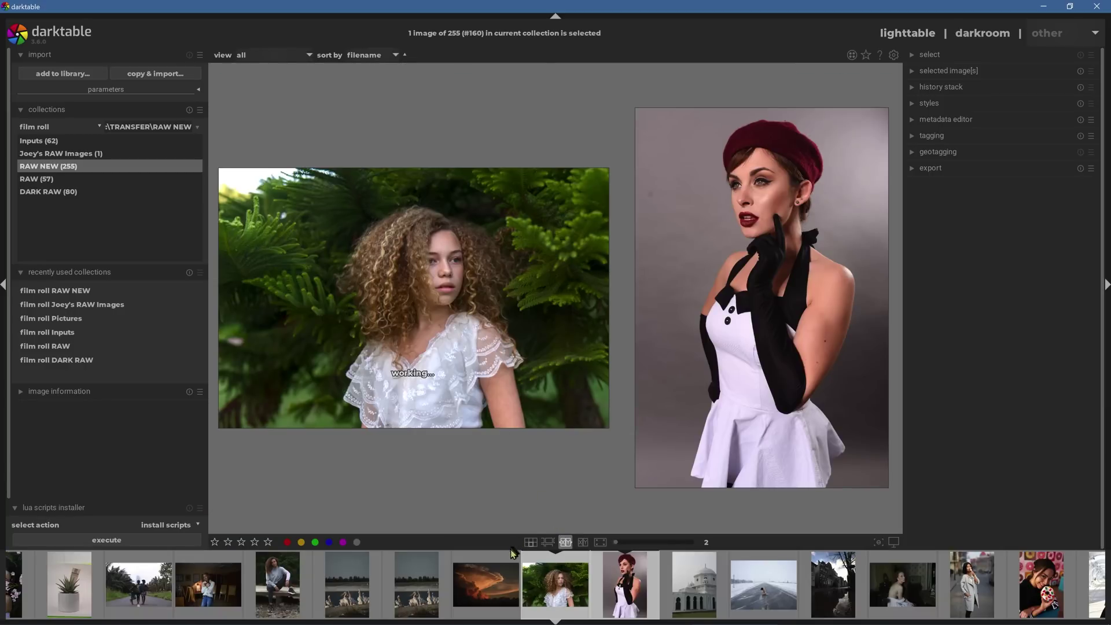
{"action": "left_click", "coordinate": [530, 543]}
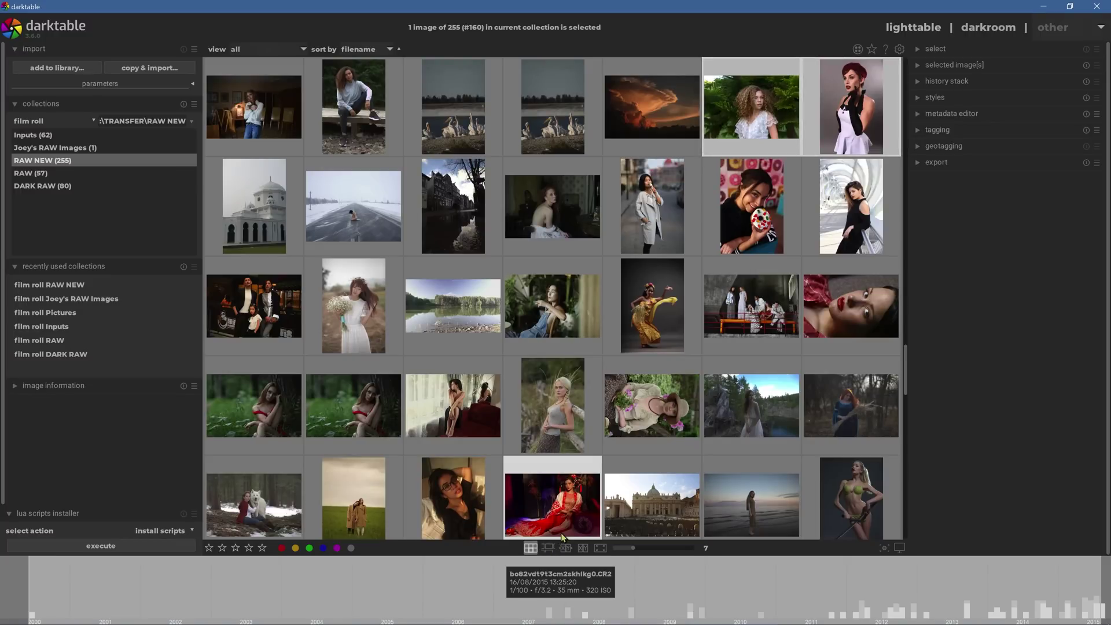
{"action": "left_click", "coordinate": [561, 537], "text": "ctrl"}
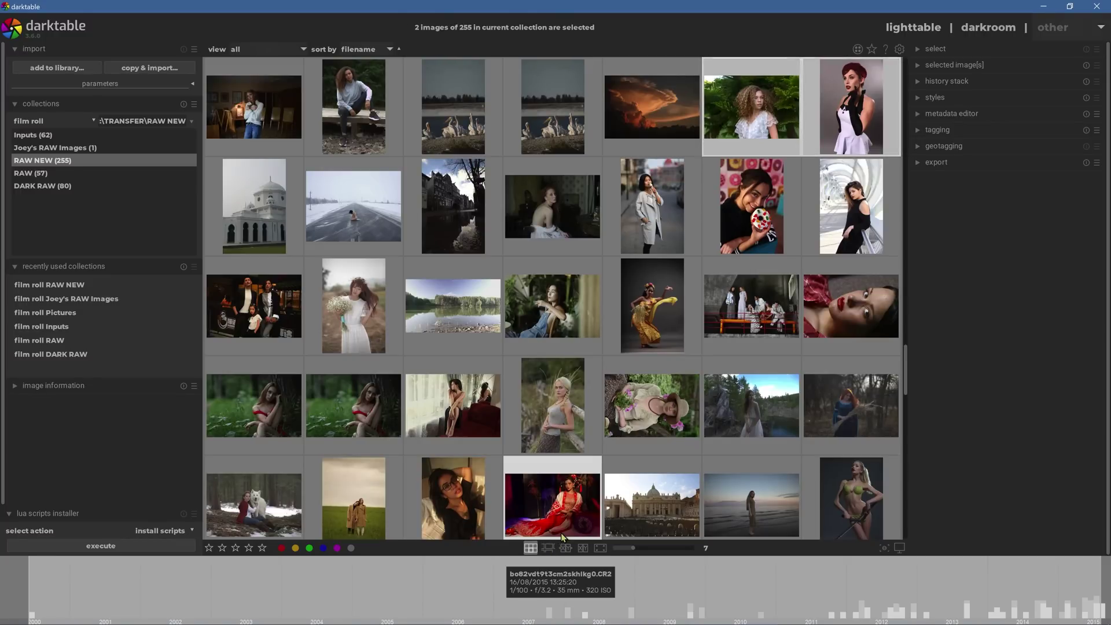